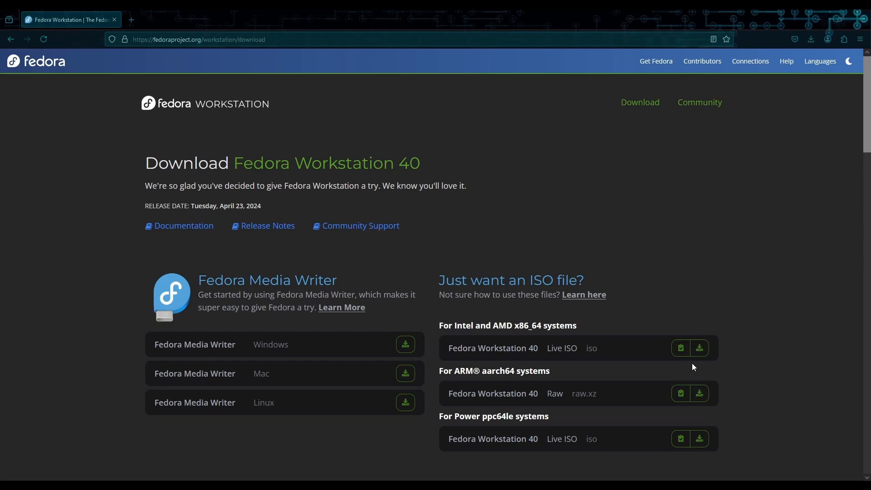
Open Fedora's other downloads page and examine the images offered for alternate architectures.
scroll(703, 295, "down", 5)
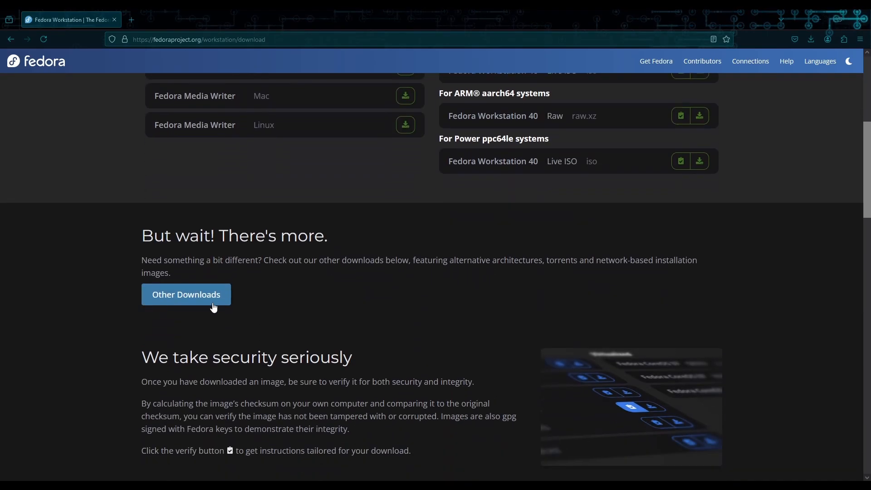
left_click(195, 298)
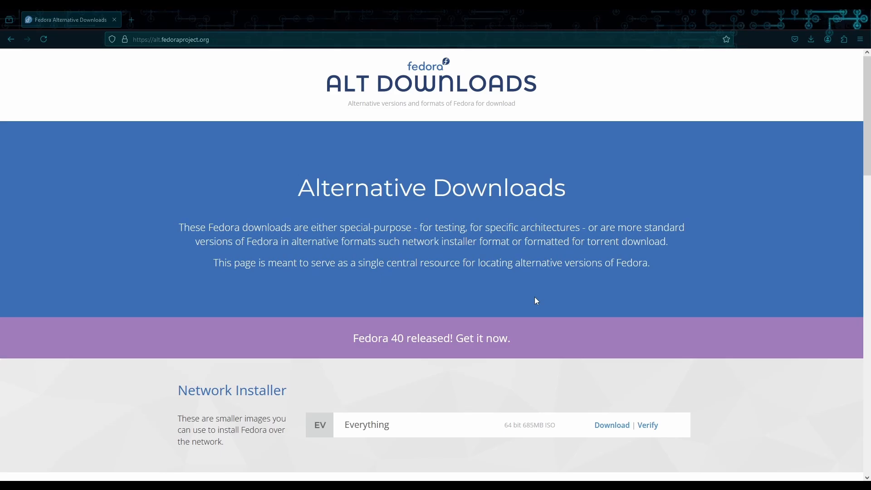
scroll(536, 300, "down", 5)
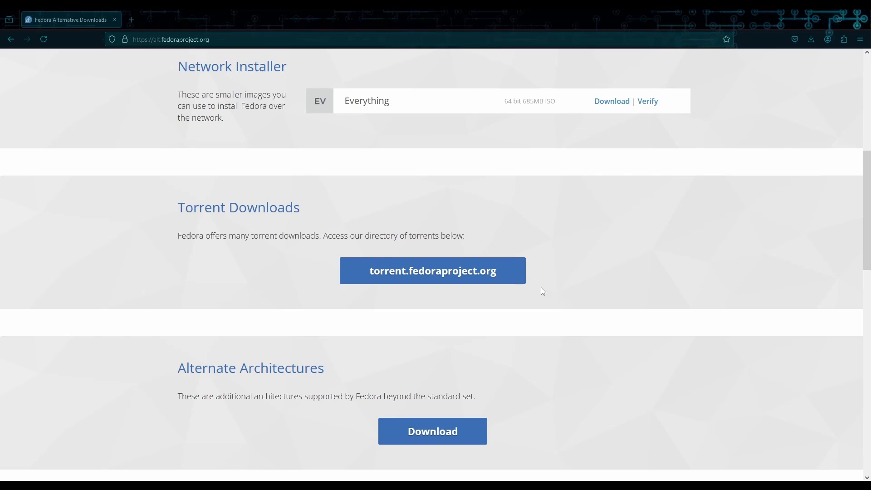
scroll(543, 291, "down", 4)
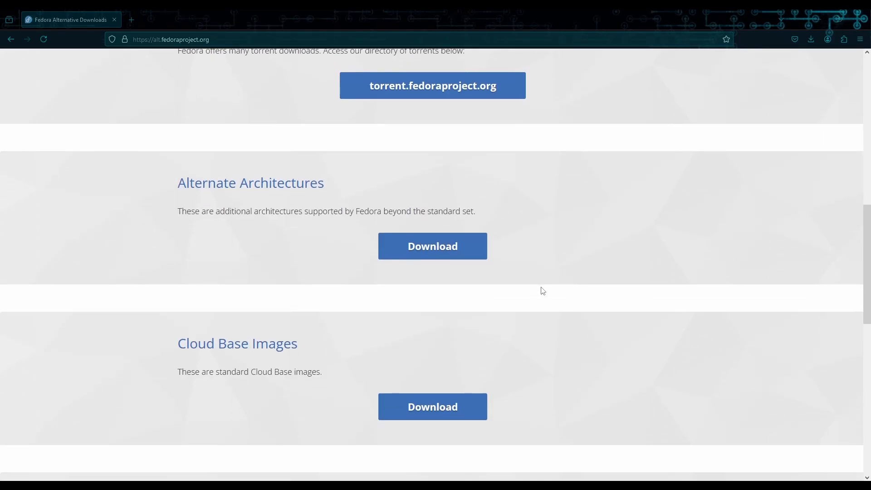
left_click(423, 247)
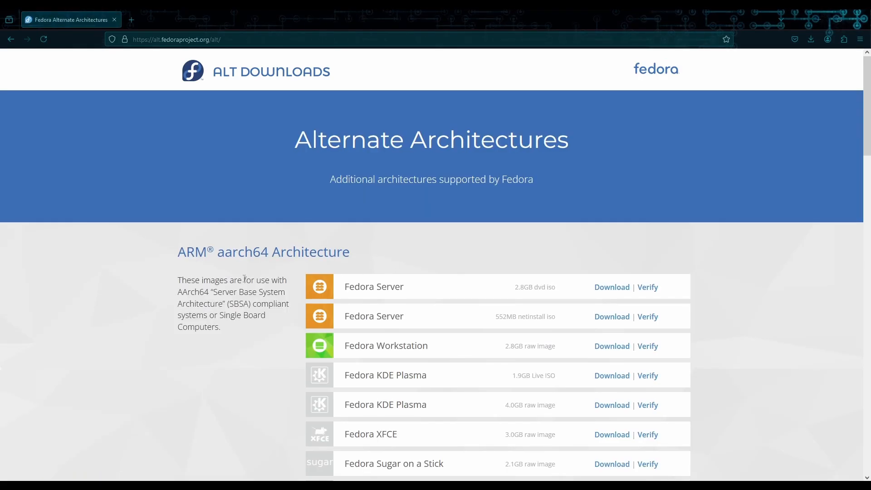
scroll(430, 241, "down", 10)
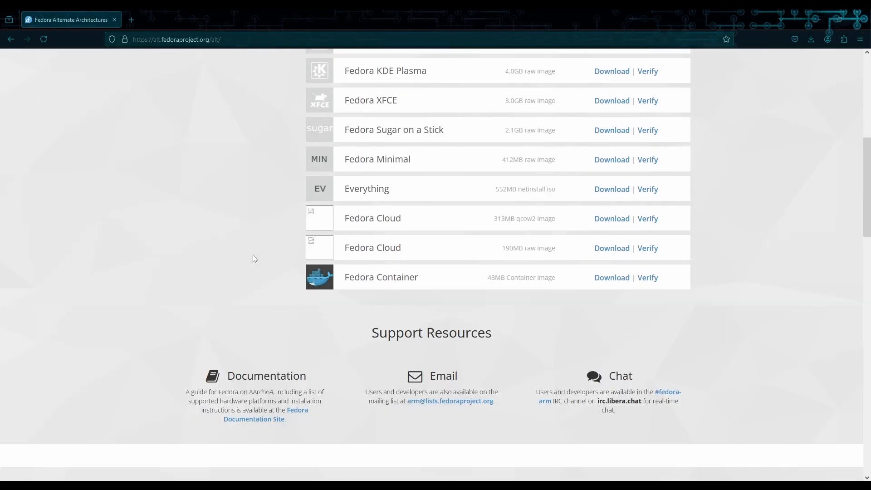
scroll(275, 312, "down", 8)
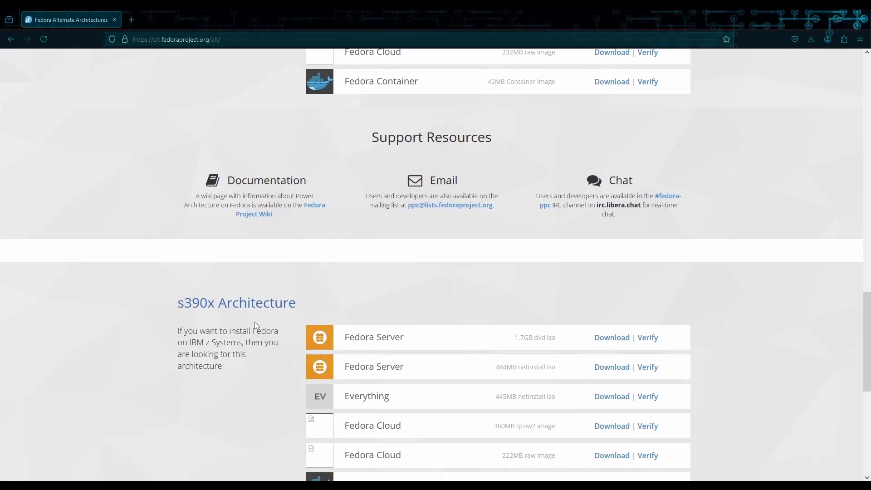
Return to the Alternative Downloads page and review its cloud base images, testing images and Rawhide sections.
key("alt+Left")
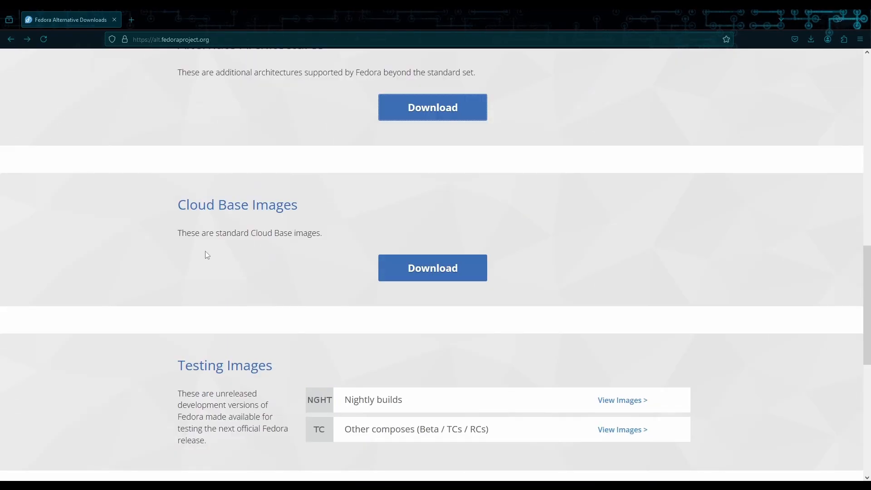
scroll(548, 217, "down", 3)
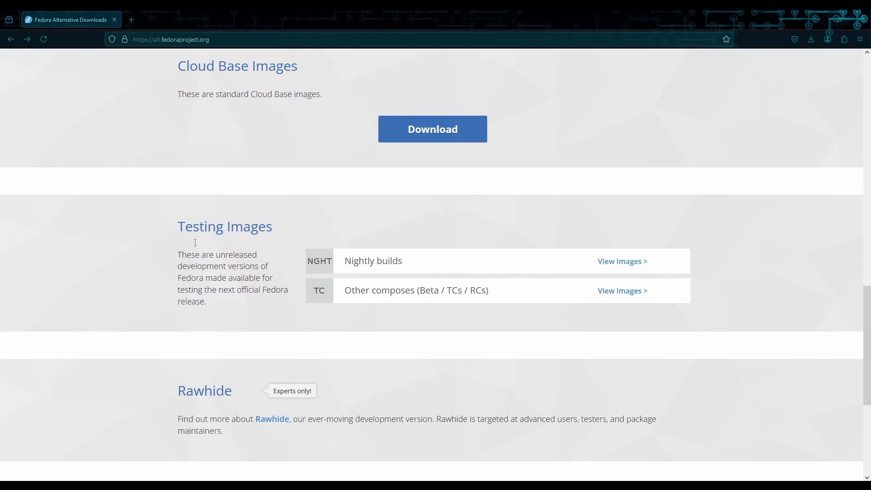
scroll(379, 293, "down", 3)
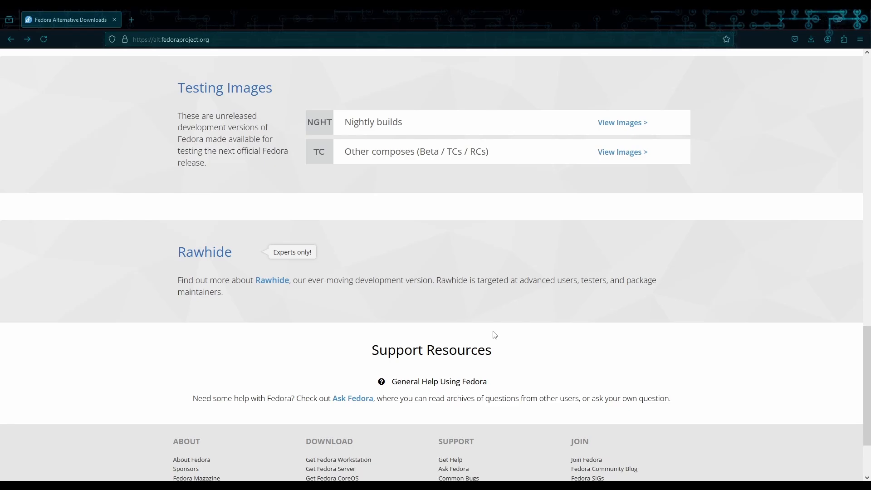
key("alt+Right")
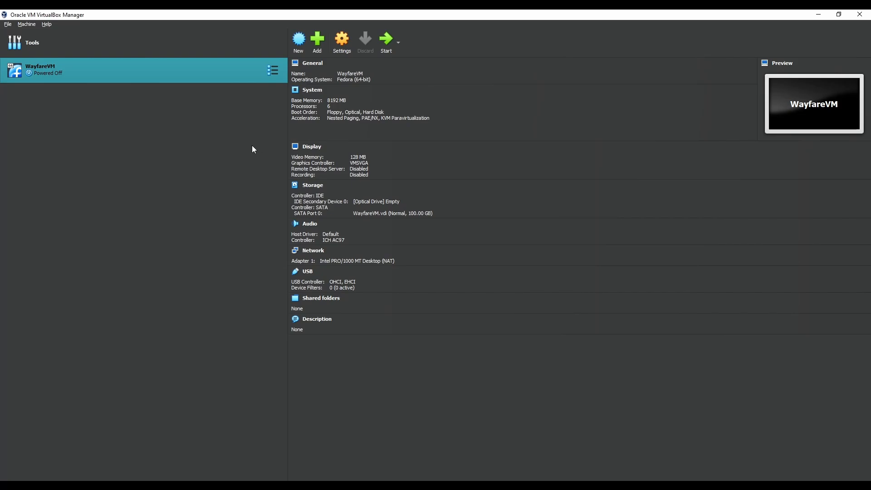
Switch to Oracle VM VirtualBox Manager and begin a new virtual machine named Tutorial VM, keeping the default Virtual Machines folder.
left_click(301, 50)
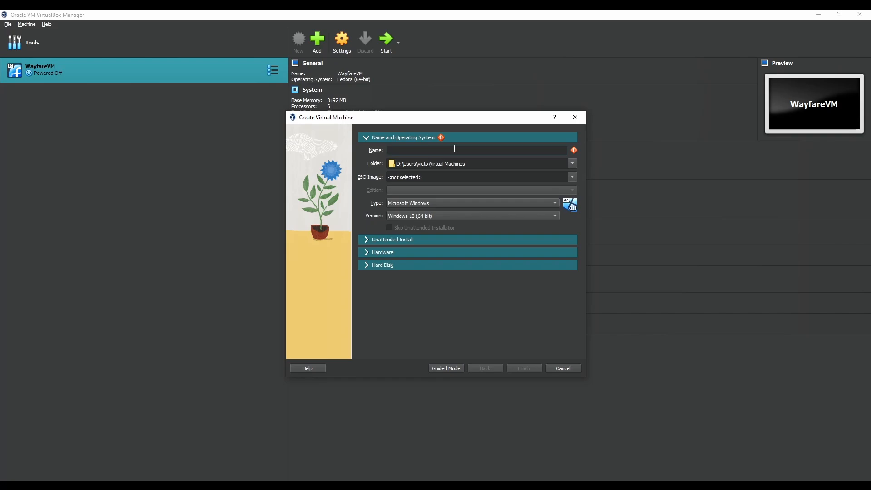
type("Tutorial")
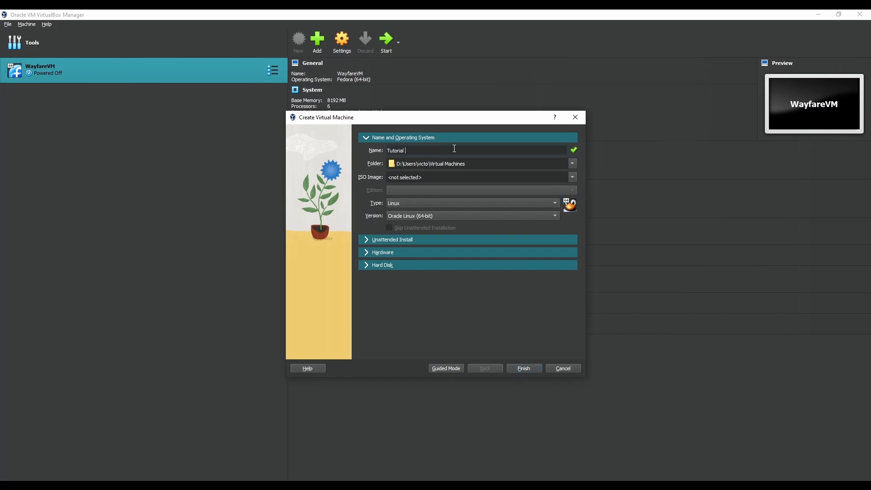
type(" VM")
left_click(571, 167)
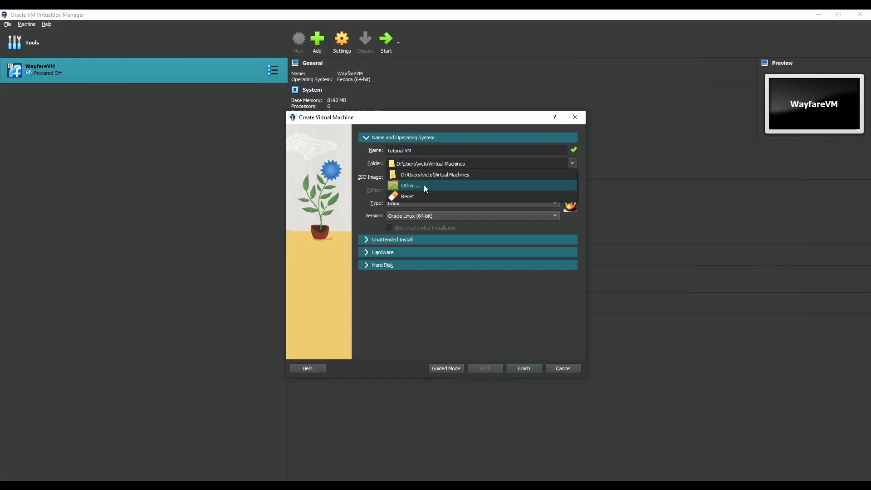
left_click(573, 170)
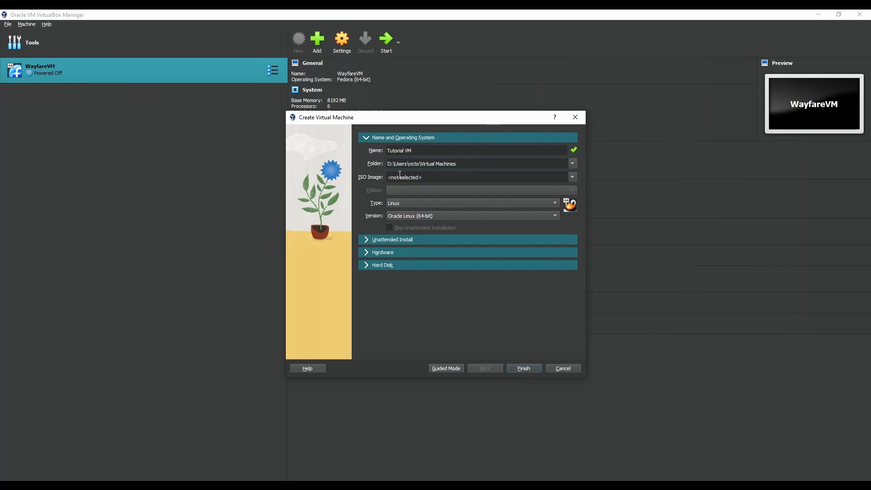
Choose the Fedora-Workstation-Live-x86_64-40-1.14 disc image from the Desktop as the virtual machine's ISO image.
left_click(572, 177)
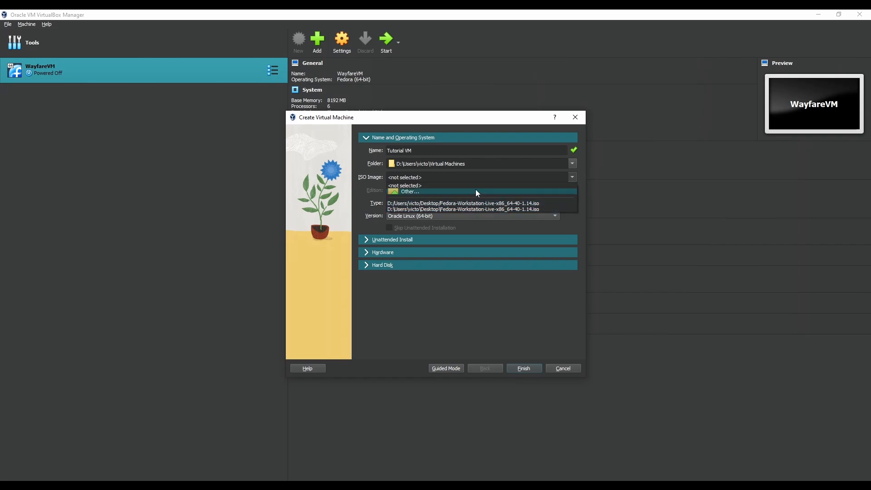
left_click(433, 191)
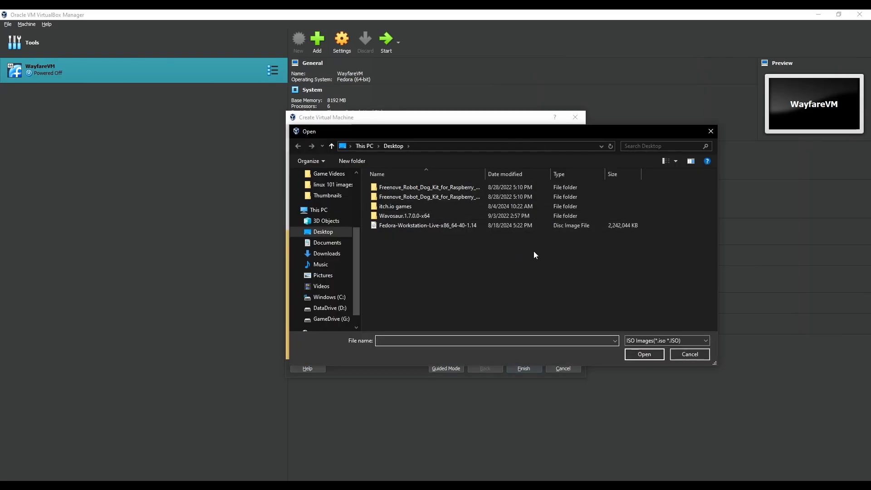
left_click(447, 225)
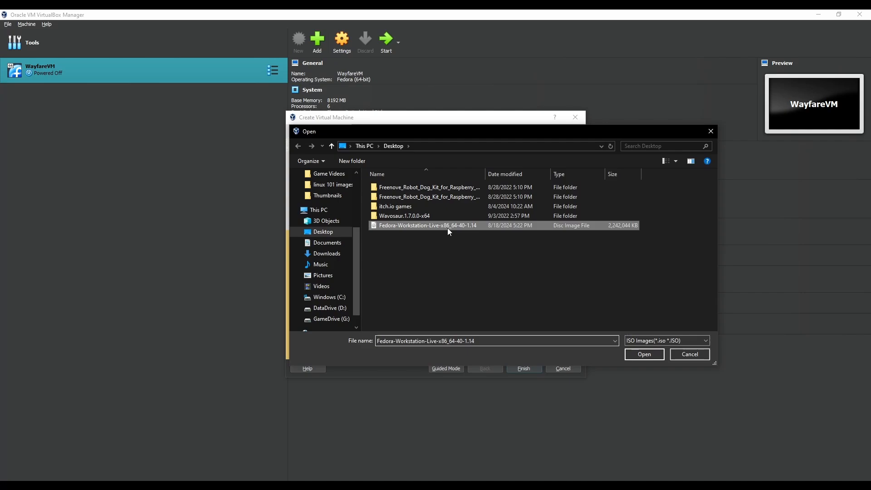
left_click(662, 354)
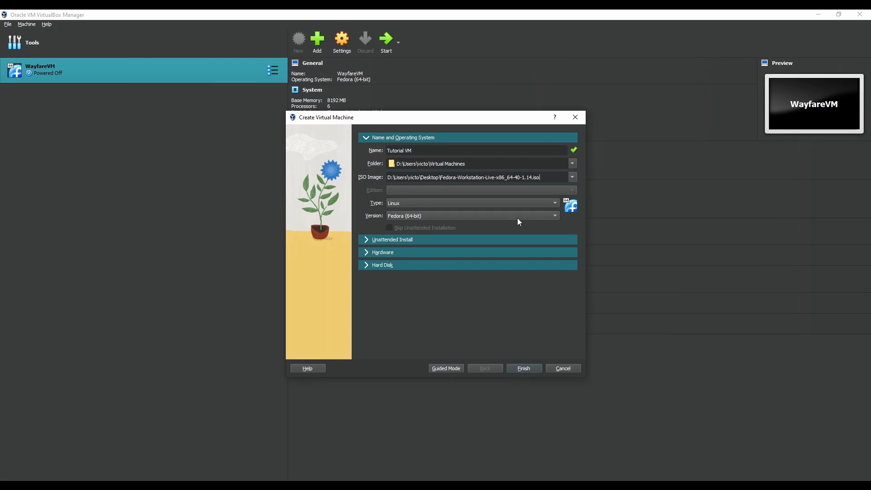
Set the operating system type to Linux and the version to Fedora (64-bit).
left_click(556, 203)
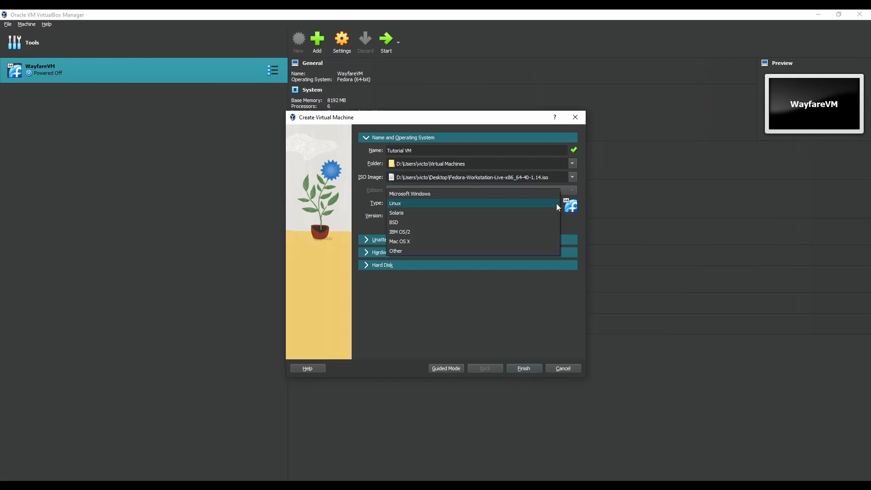
left_click(424, 203)
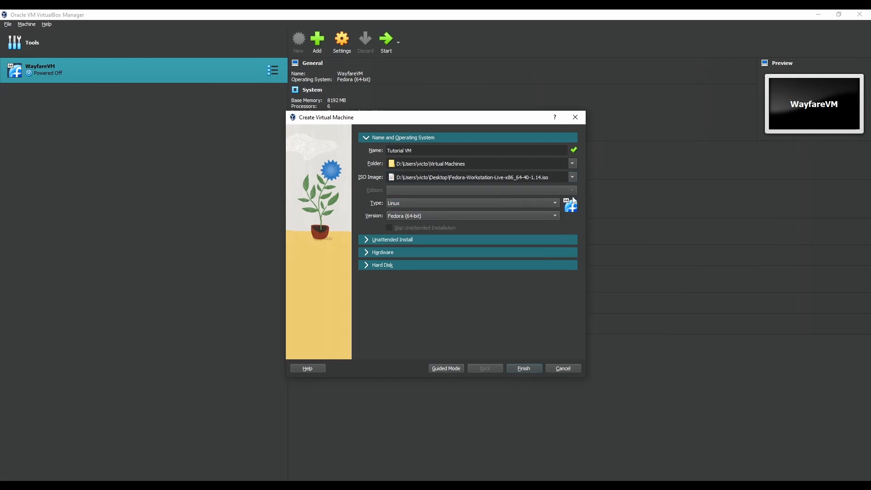
left_click(545, 214)
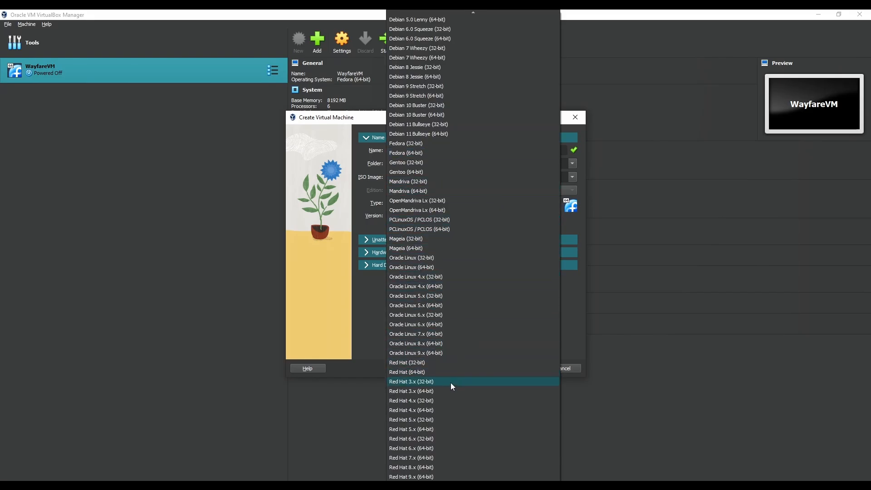
scroll(449, 376, "up", 4)
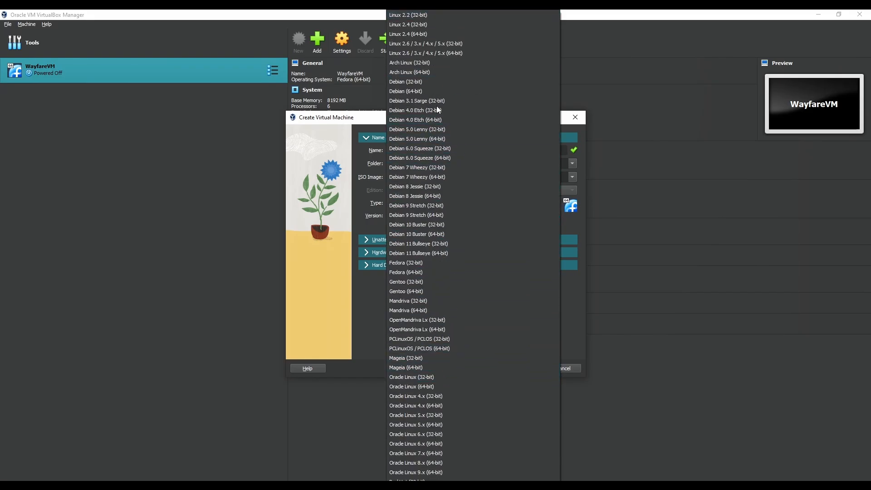
scroll(448, 113, "down", 6)
scroll(455, 263, "down", 2)
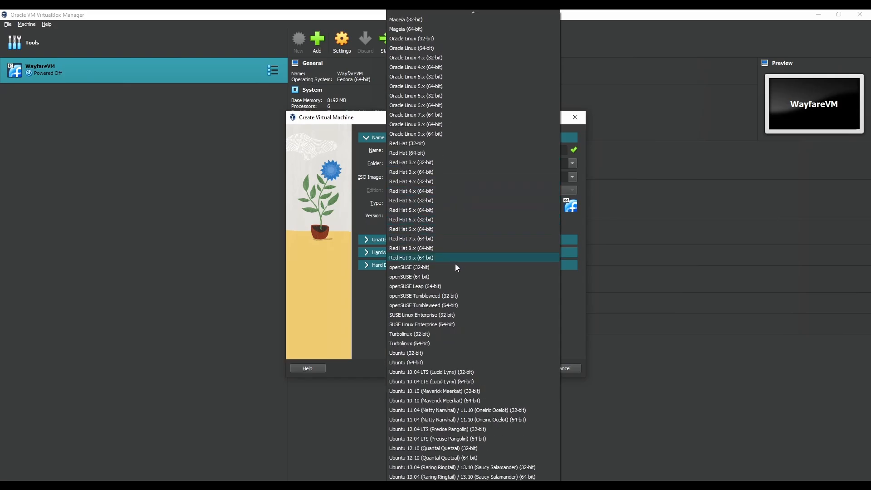
scroll(454, 245, "up", 8)
scroll(472, 219, "down", 4)
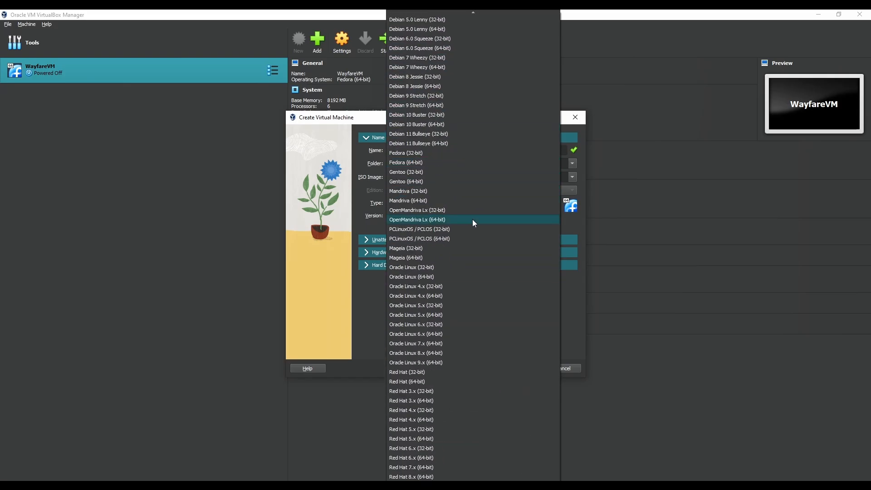
scroll(479, 274, "down", 3)
scroll(479, 278, "down", 15)
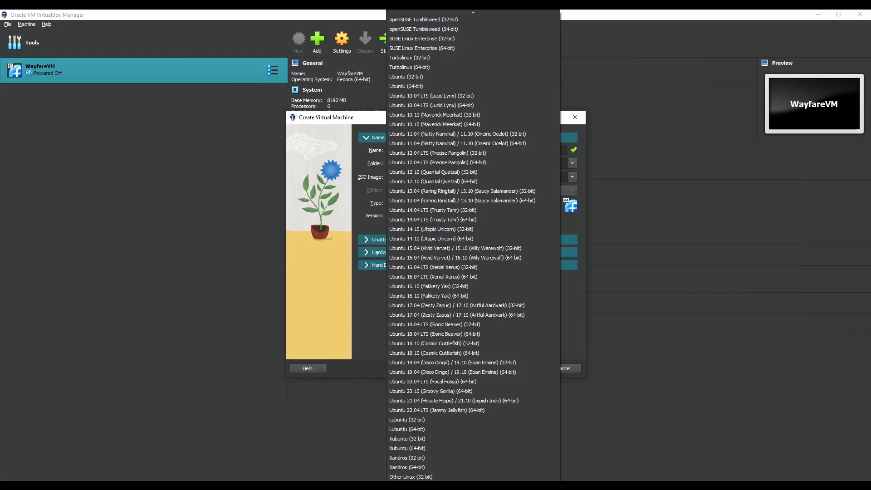
scroll(413, 179, "up", 17)
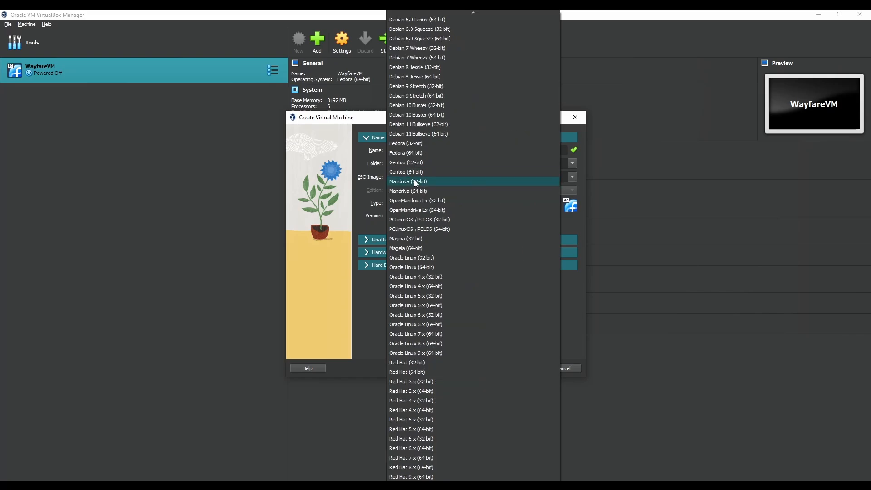
left_click(417, 153)
Skip the unattended install options and set the hardware to 8192 MB base memory and 8 processors.
left_click(396, 239)
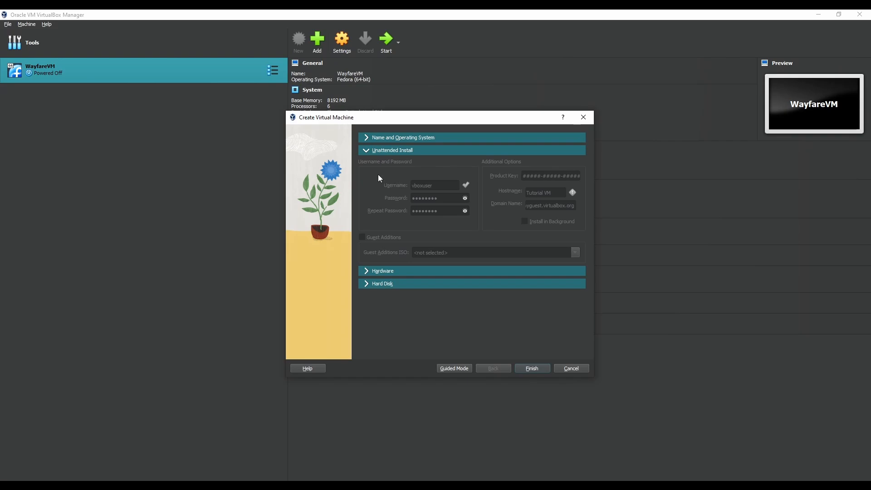
left_click(395, 271)
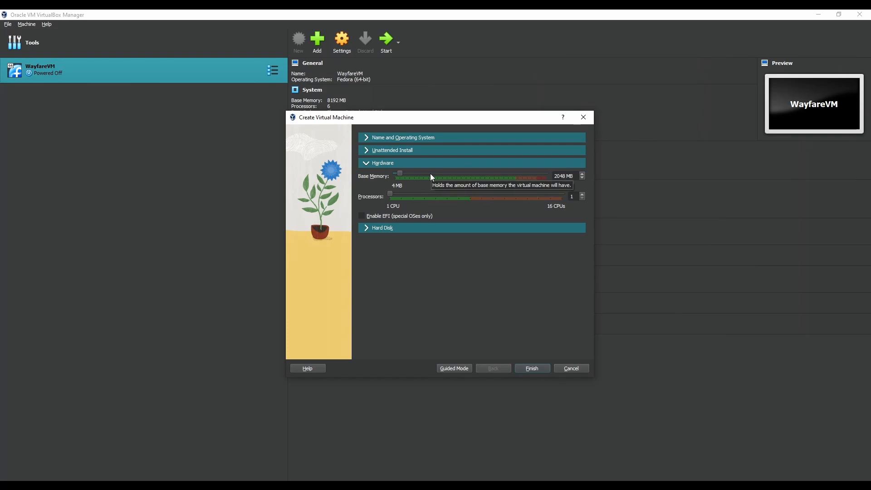
double_click(571, 179)
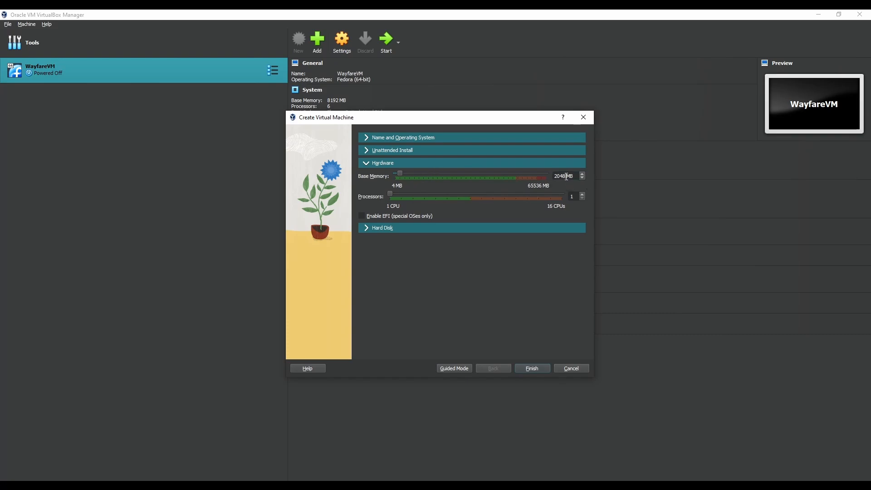
type("8192")
left_click_drag(388, 197, 441, 197)
Configure a new 100 GB virtual hard disk of type VDI (VirtualBox Disk Image) with its full size pre-allocated.
left_click(472, 227)
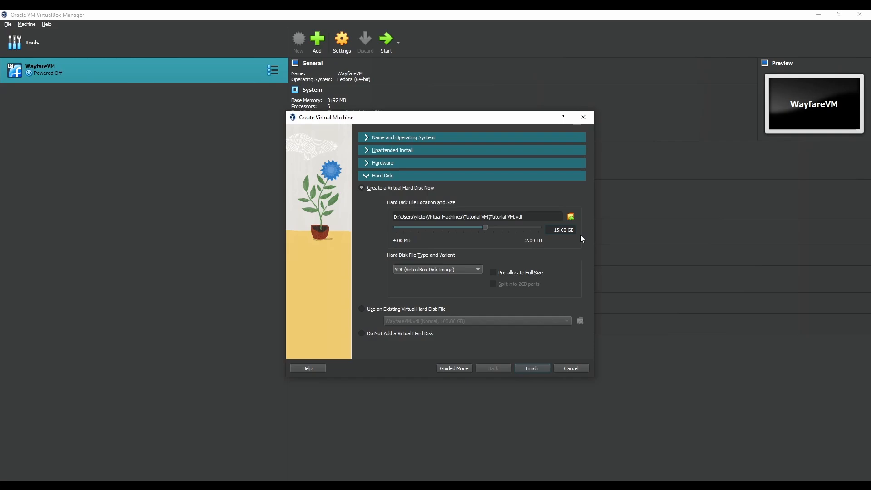
key("BackSpace")
key("BackSpace")
type("50")
key("BackSpace")
type("10")
left_click(455, 271)
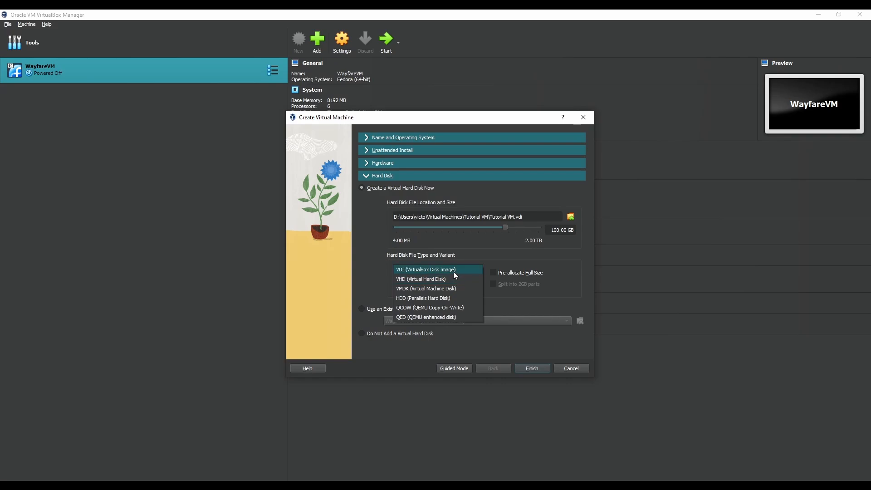
left_click(453, 271)
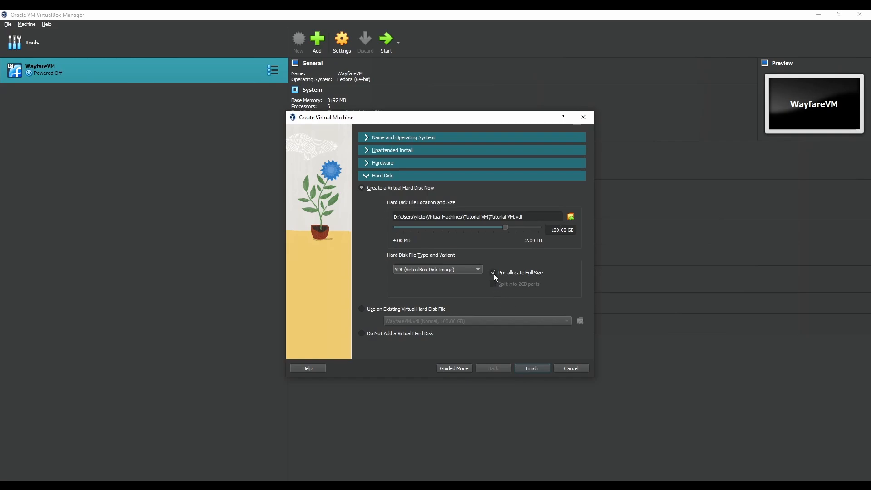
Finish creating Tutorial VM and start it.
left_click(535, 367)
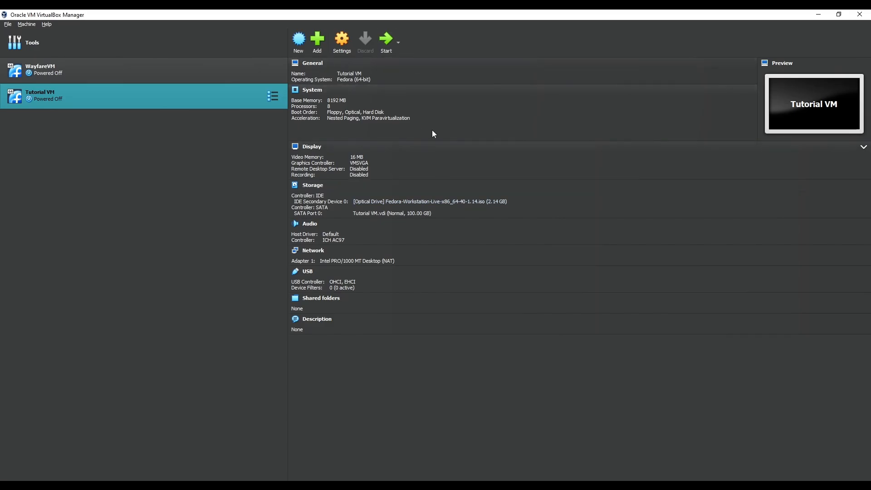
left_click(386, 43)
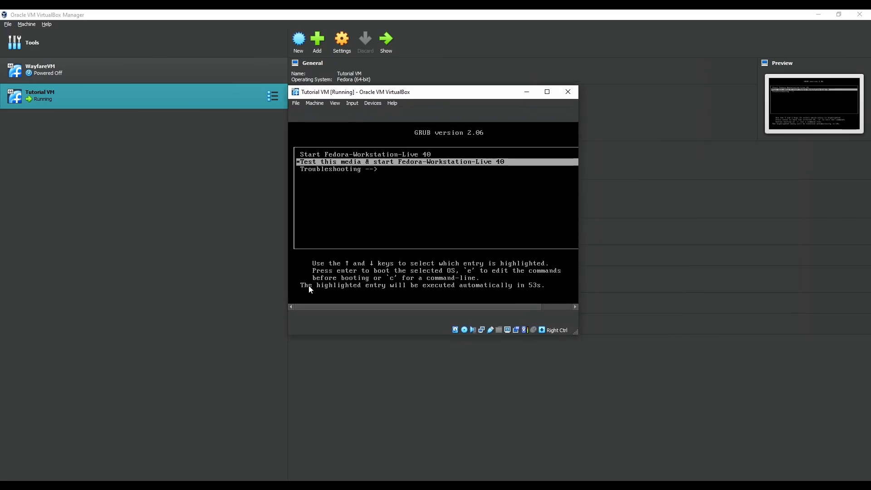
Enlarge the virtual machine window and boot the Start Fedora-Workstation-Live 40 entry without testing the media.
left_click_drag(575, 332, 650, 375)
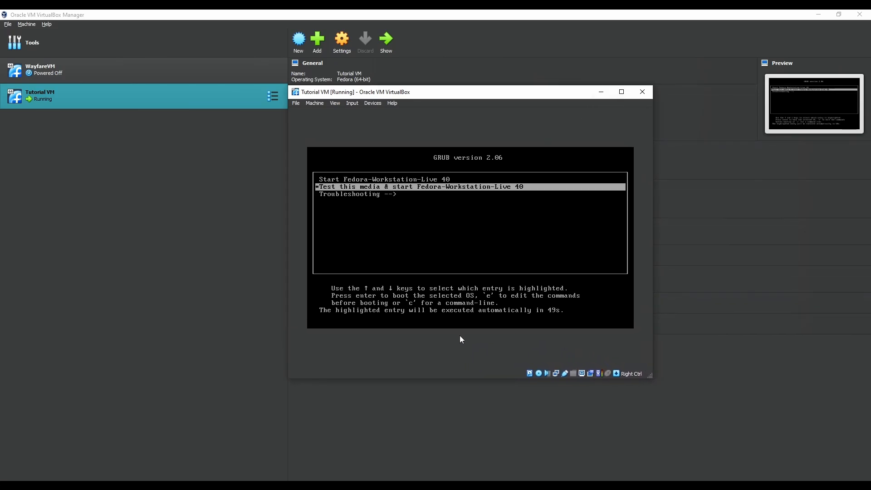
left_click(546, 249)
key("Up")
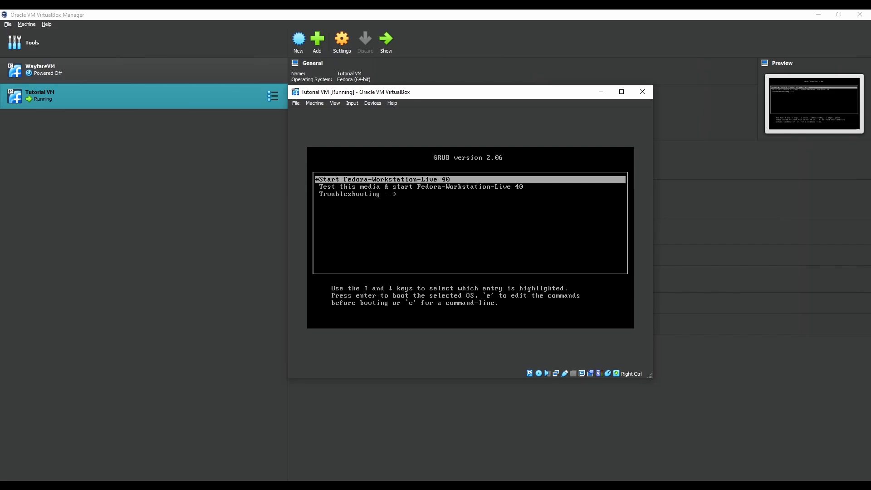
key("Down")
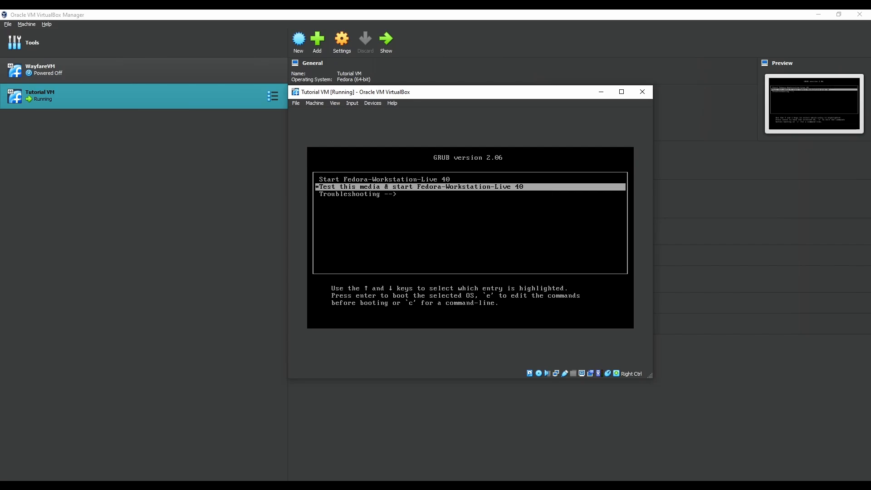
key("Up")
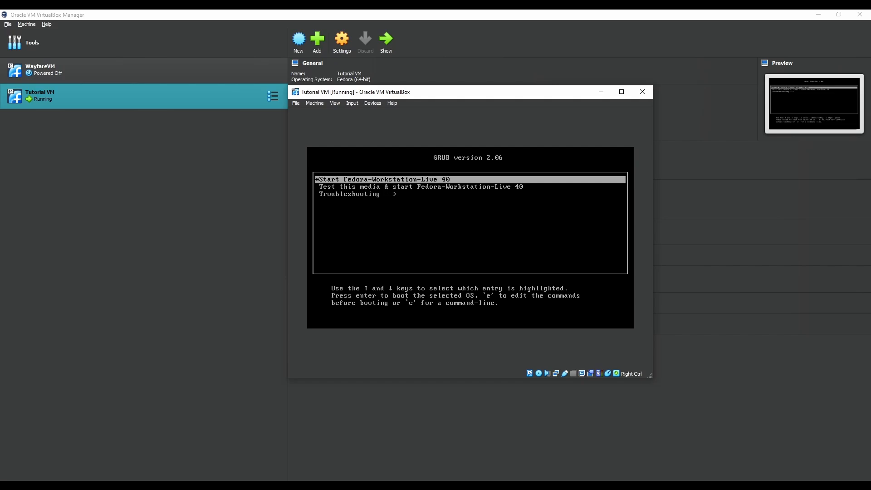
key("Return")
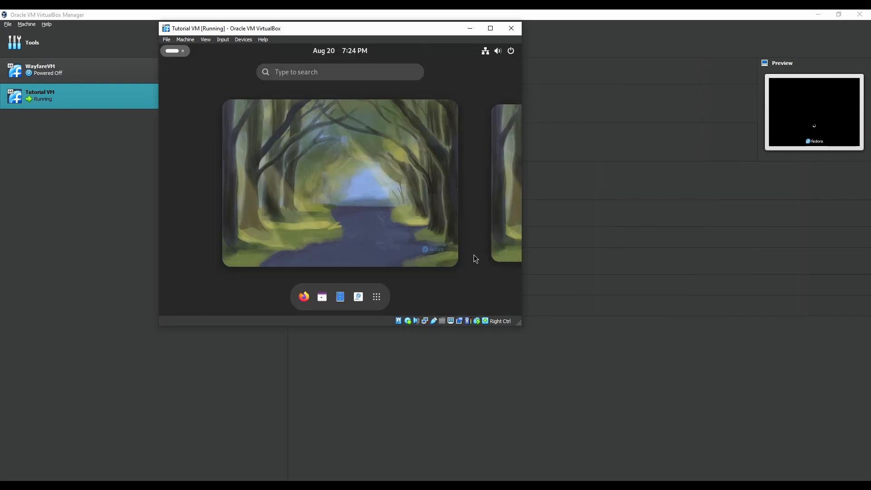
Maximize the virtual machine window and launch the Fedora installer with English (United States) as the installation language.
left_click(495, 31)
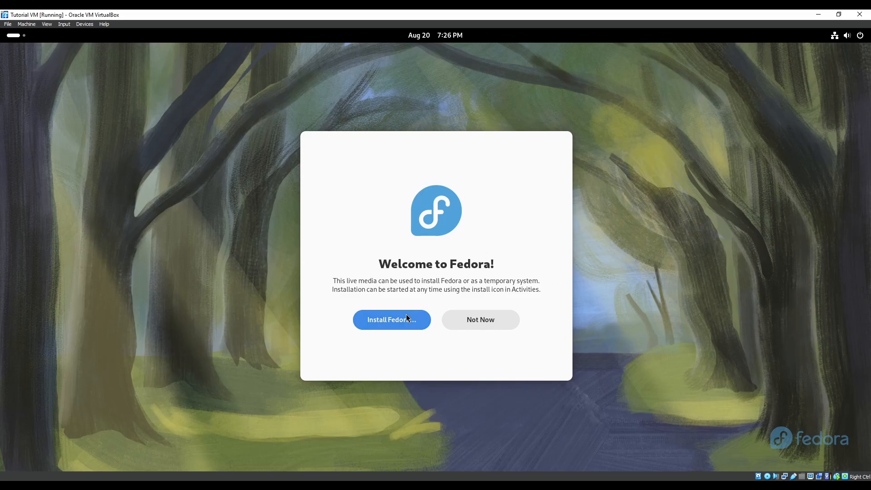
left_click(396, 319)
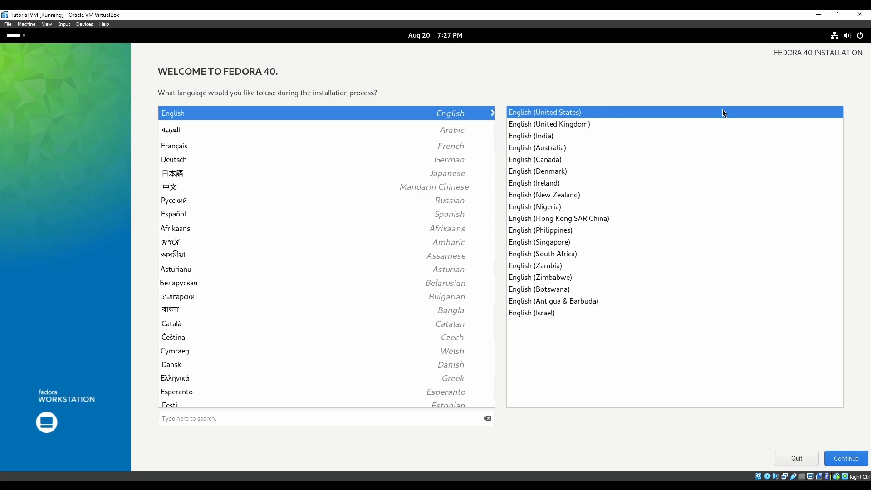
left_click(844, 457)
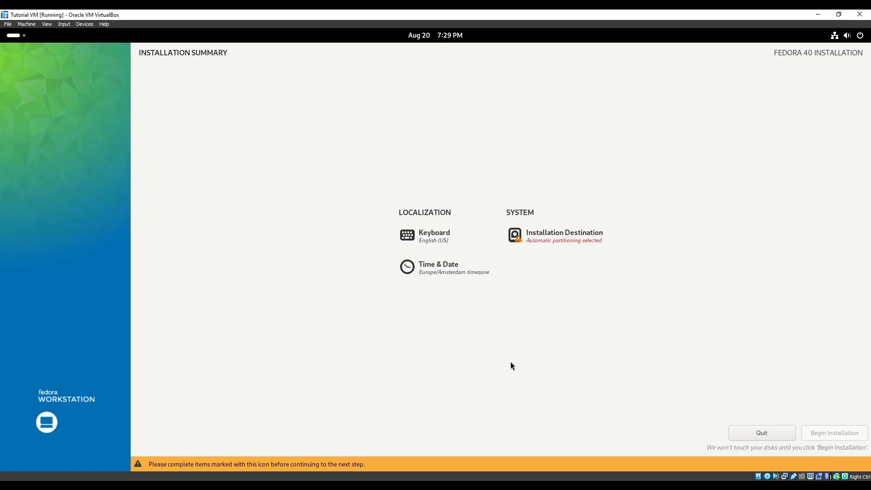
Set the installation's time zone to region United States and city Eastern Time.
left_click(435, 274)
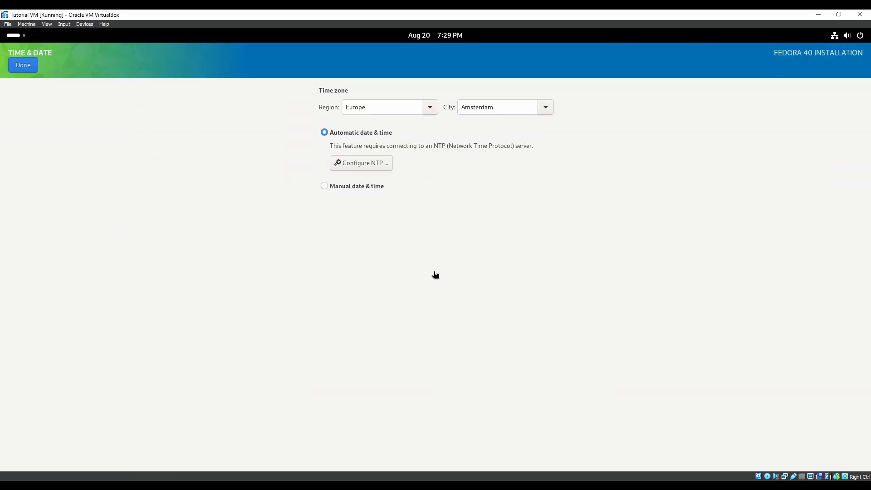
left_click(432, 110)
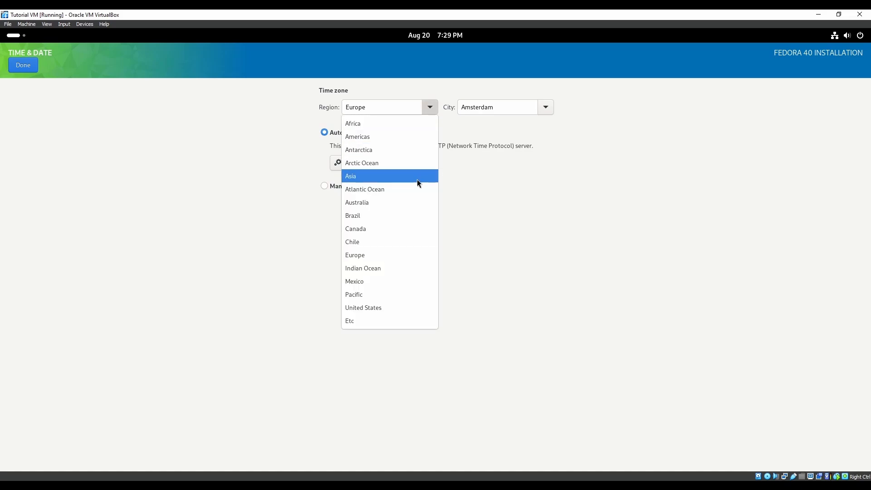
left_click(375, 308)
left_click(544, 108)
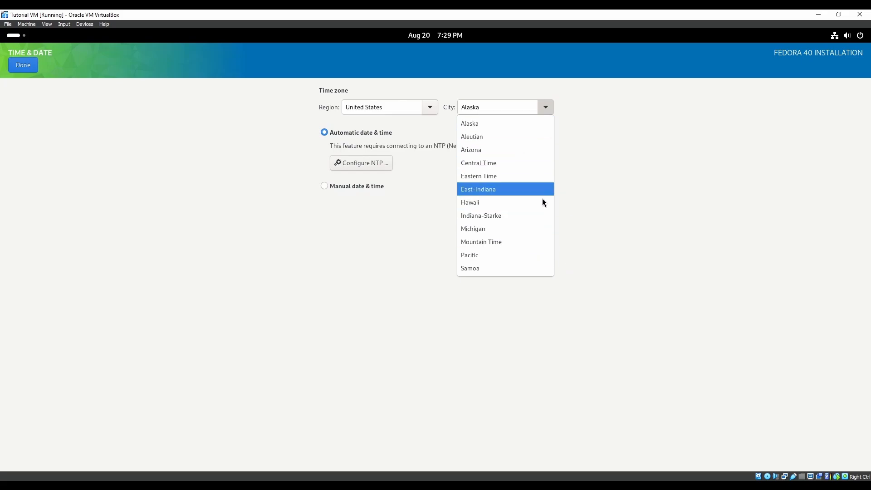
left_click(520, 178)
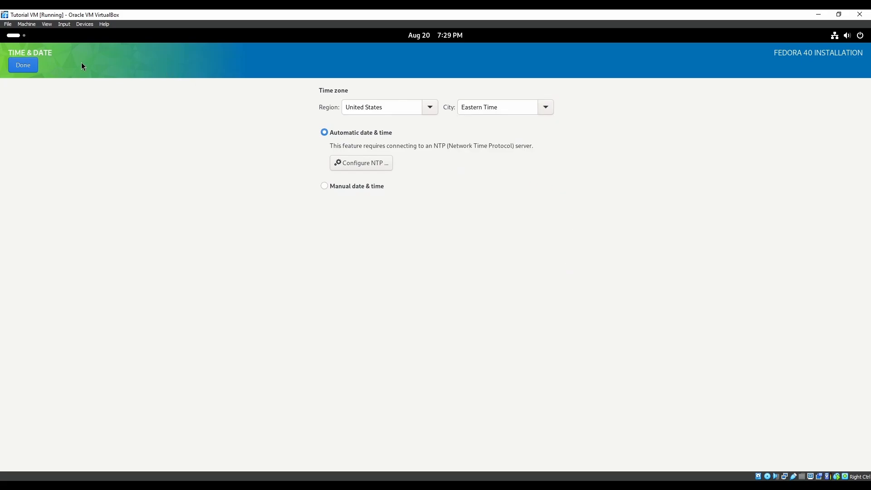
left_click(24, 65)
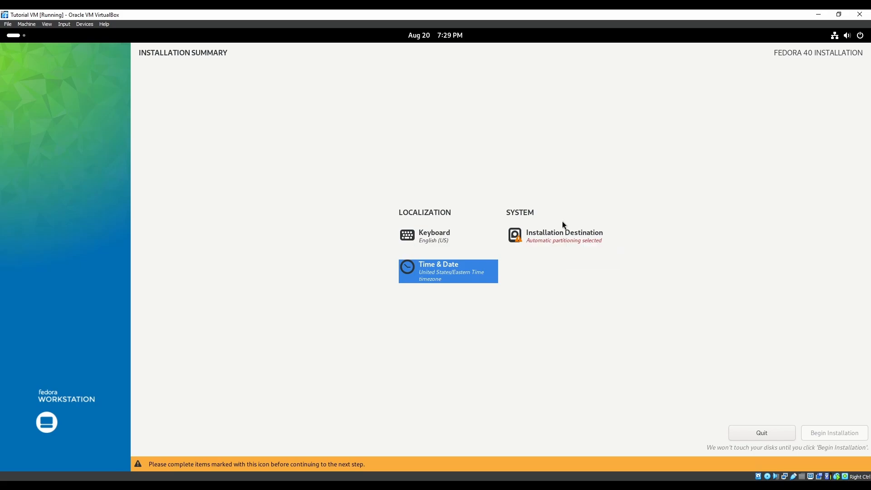
Accept the 100 GiB ATA VBOX HARDDISK with automatic storage configuration as the destination, and run the Fedora installation through to its finish.
left_click(563, 232)
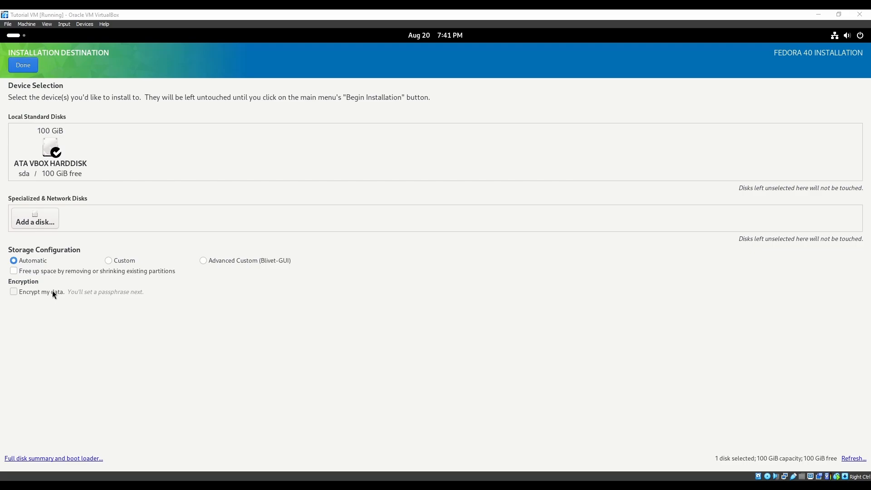
left_click(24, 66)
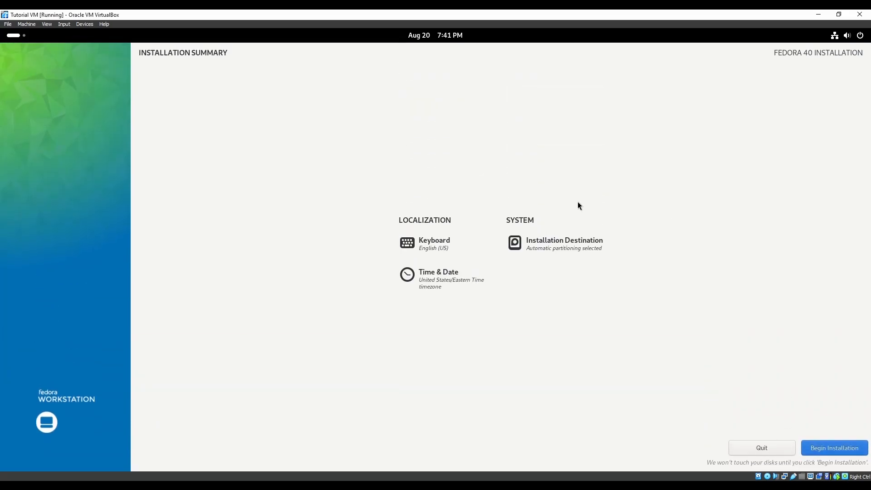
left_click(844, 449)
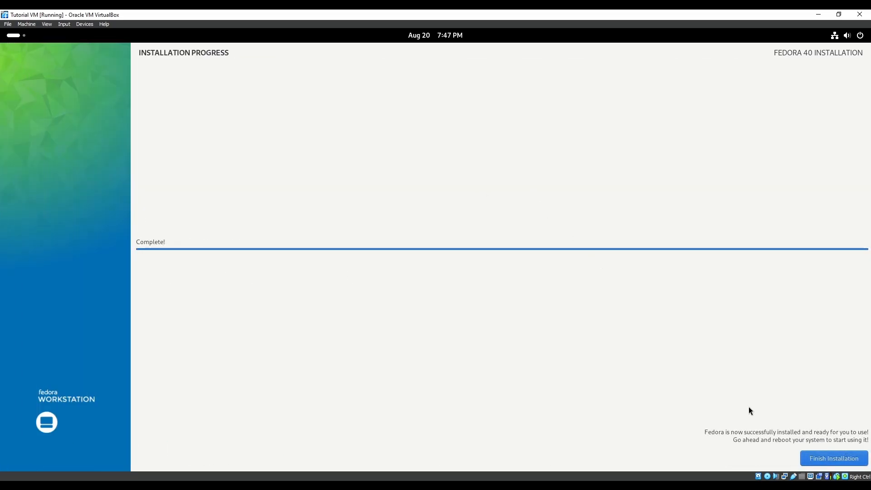
left_click(825, 461)
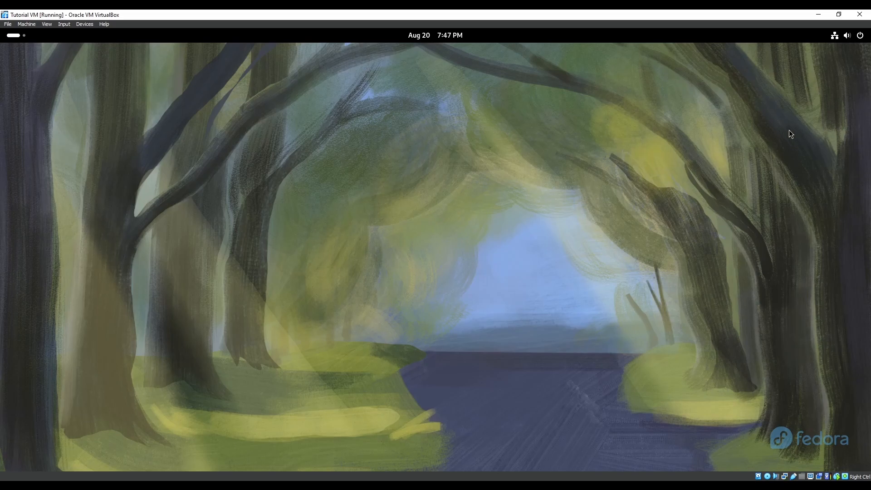
Power off the live Fedora system and confirm the shutdown.
left_click(860, 37)
left_click(851, 63)
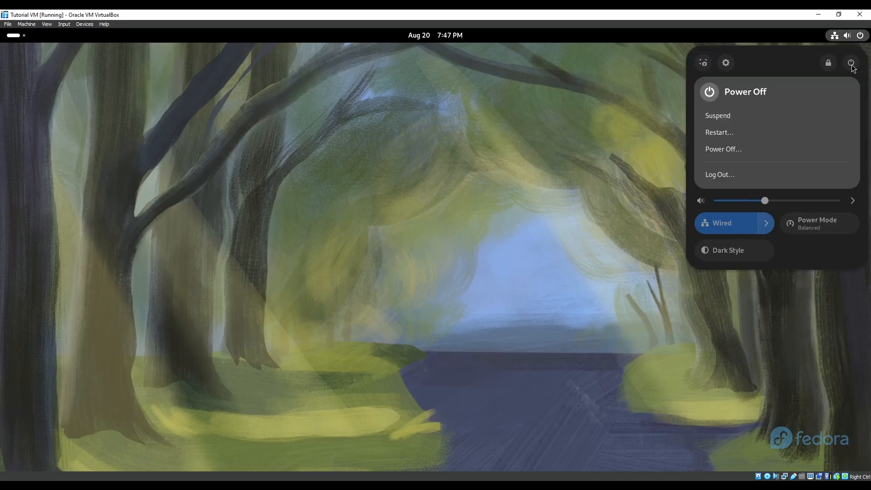
left_click(734, 152)
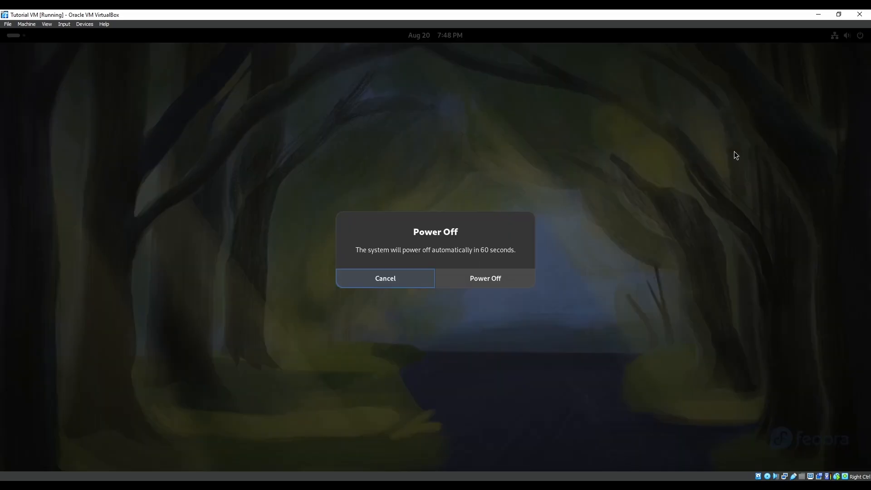
left_click(491, 278)
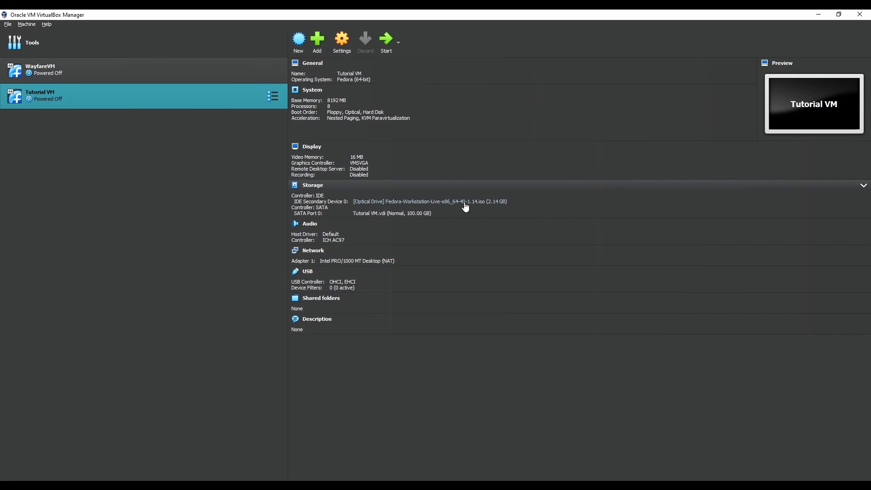
Remove the Fedora live ISO from Tutorial VM's optical drive and start the machine from its hard disk.
left_click(468, 206)
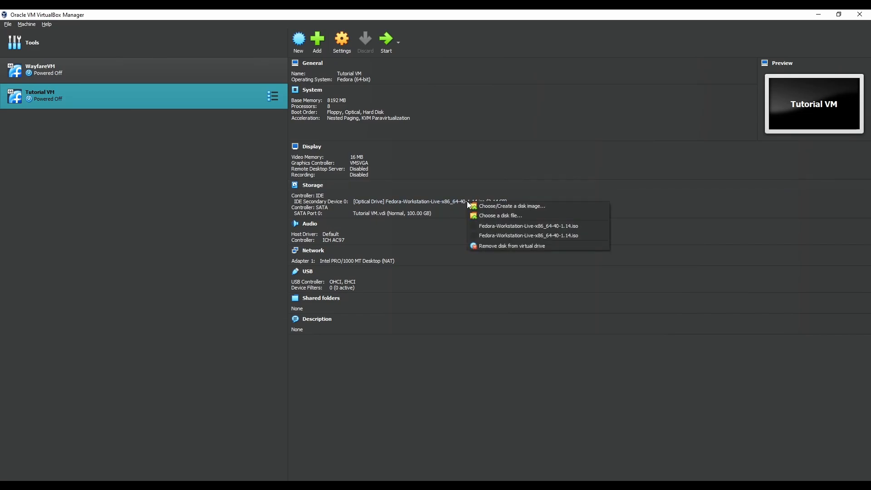
left_click(515, 246)
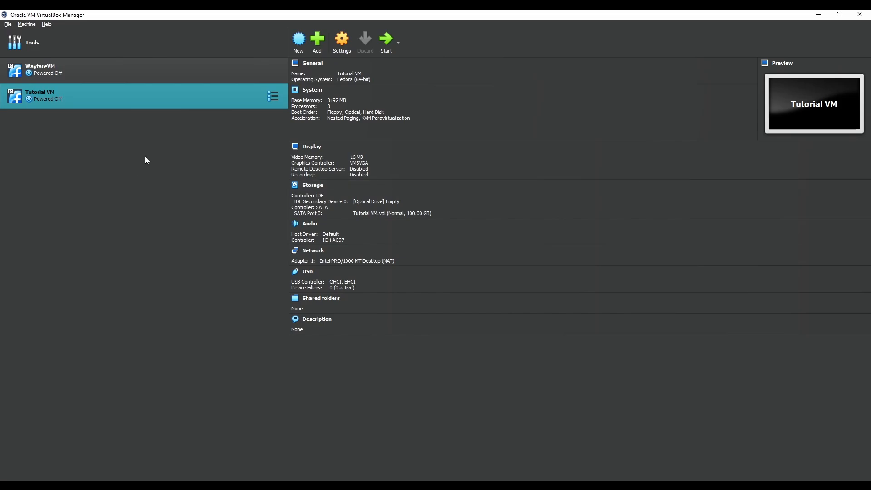
left_click(385, 42)
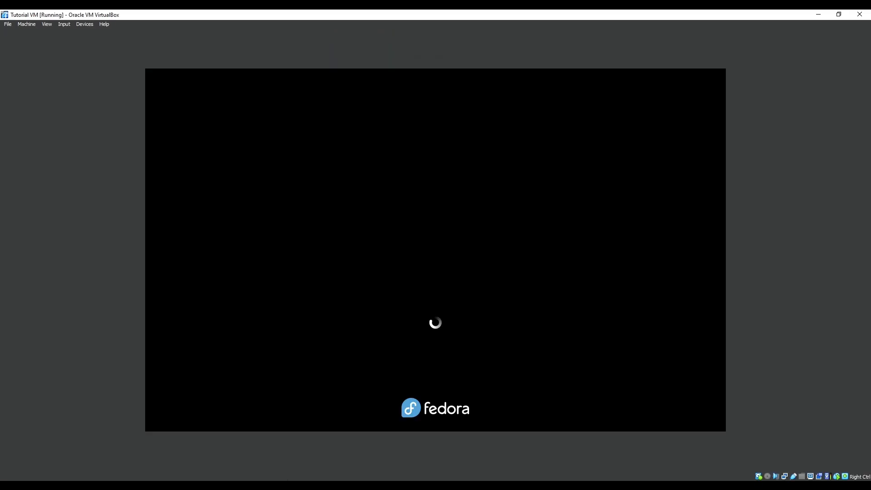